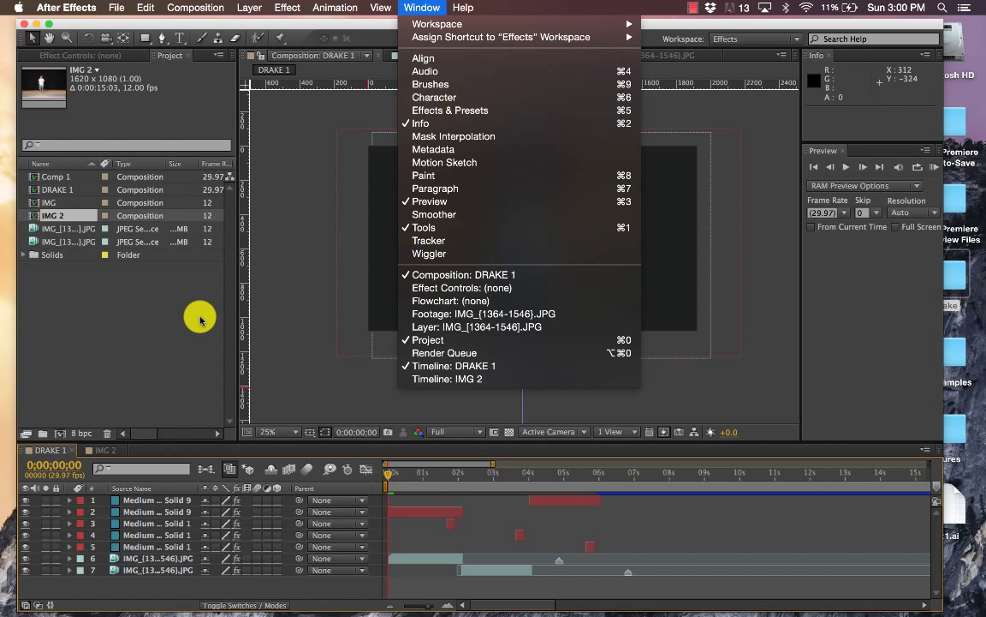
Enlarge the timeline area's height beneath the composition viewer.
key(Escape)
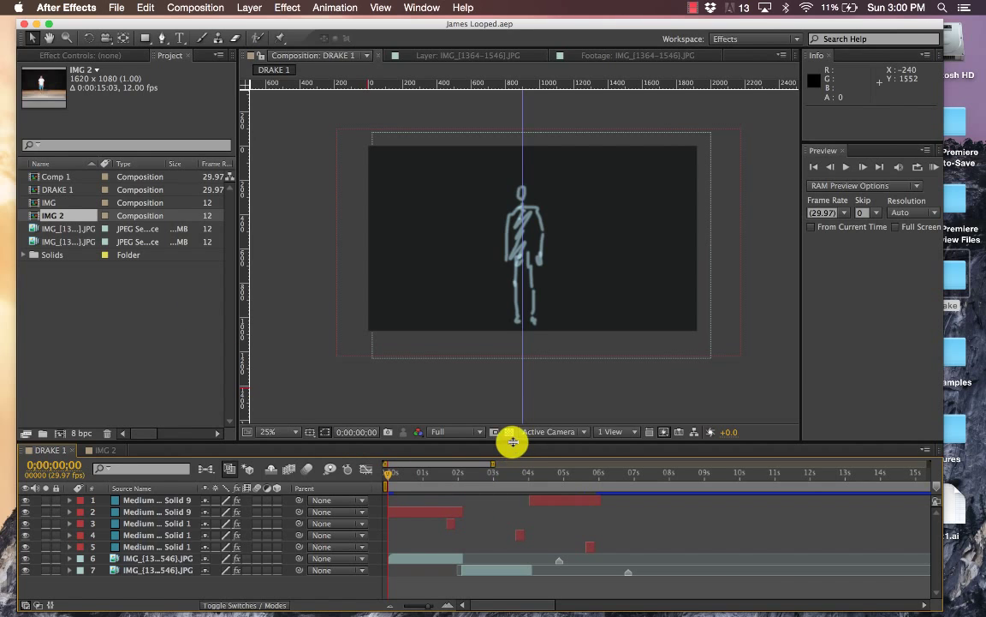
drag(512, 441, 493, 388)
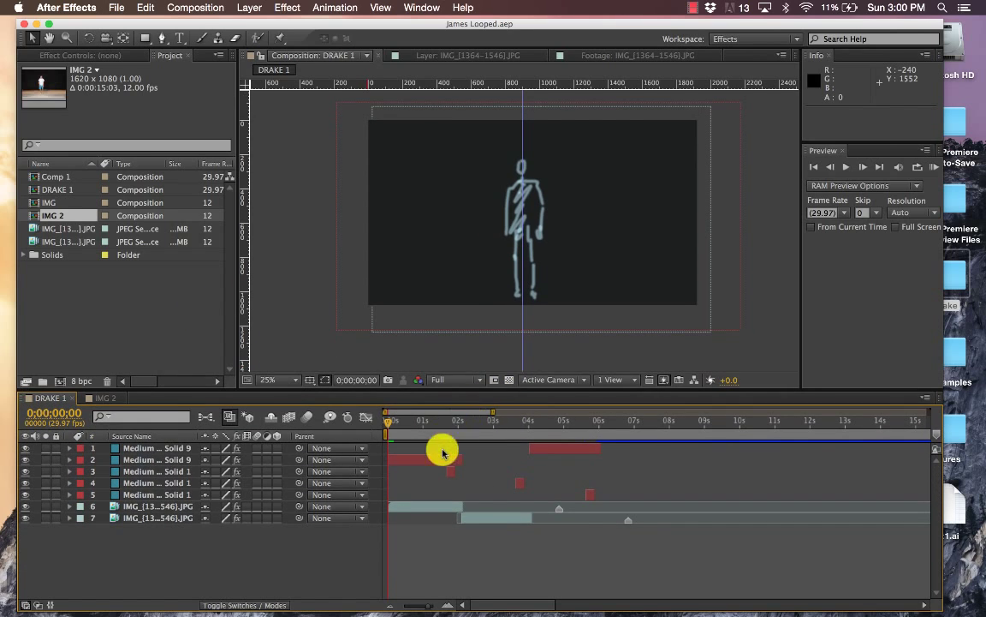
Compare layer 6, IMG_{1364-1546}.JPG, in its own layer view with the DRAKE 1 composition view.
double_click(426, 507)
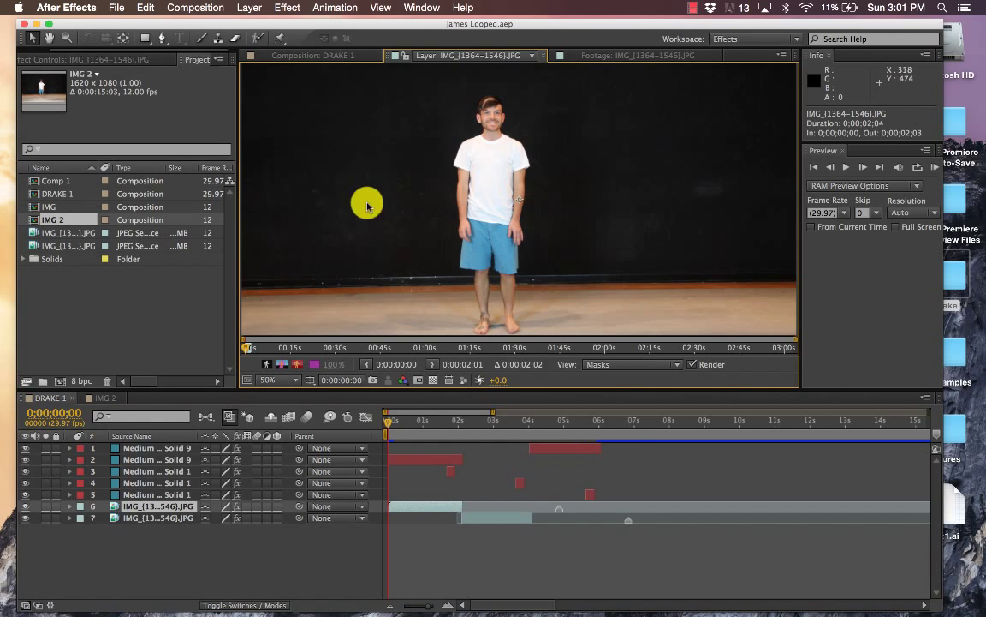
click(325, 54)
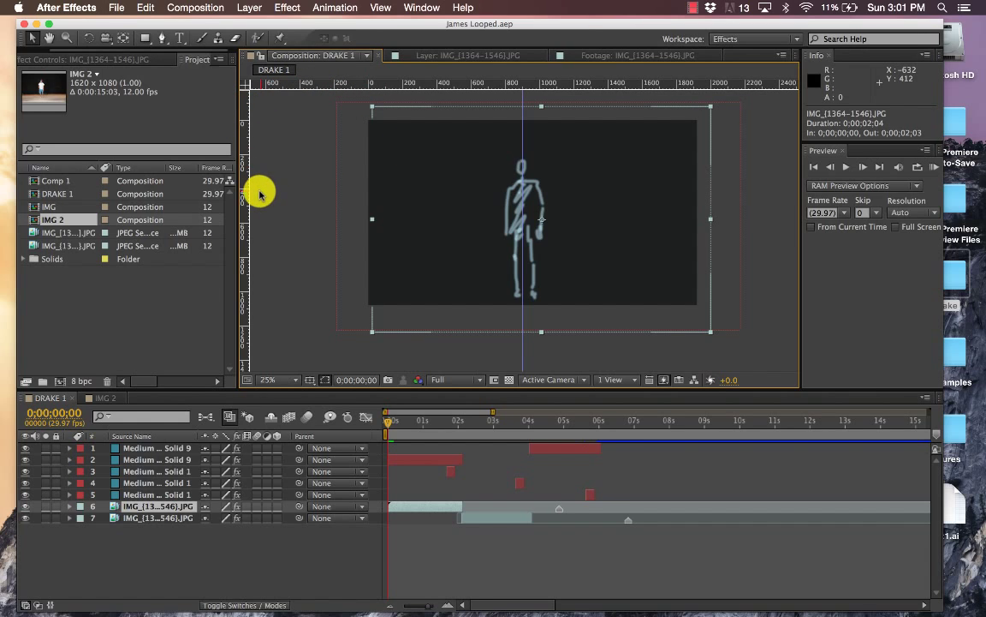
click(379, 8)
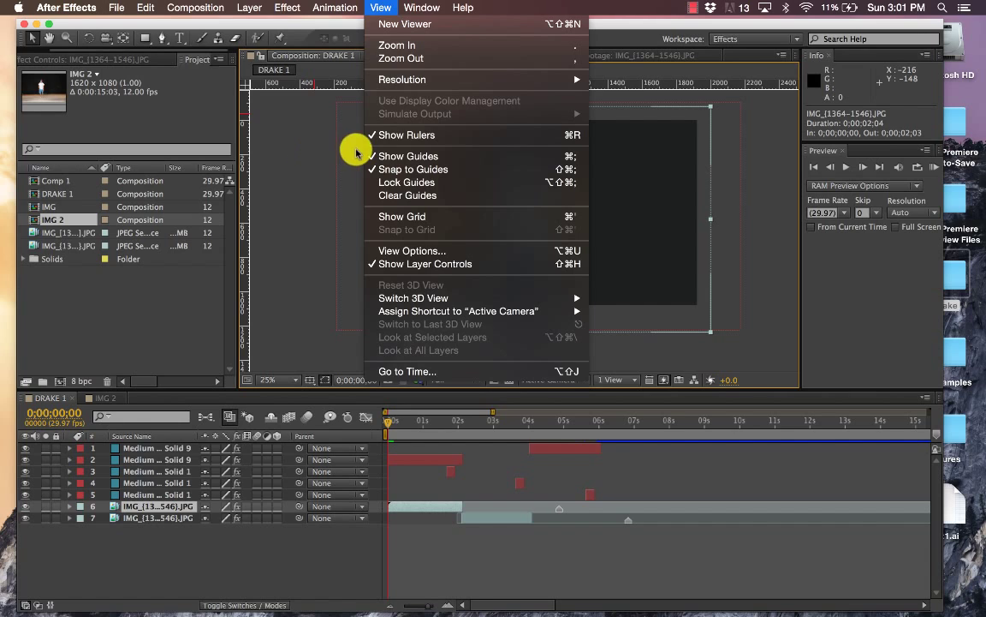
click(308, 170)
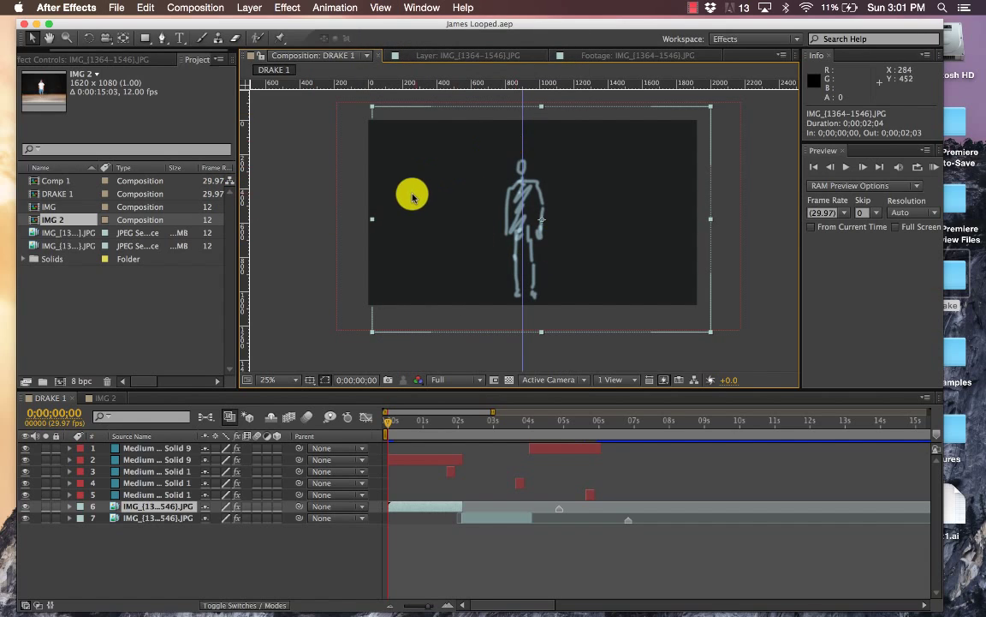
click(469, 56)
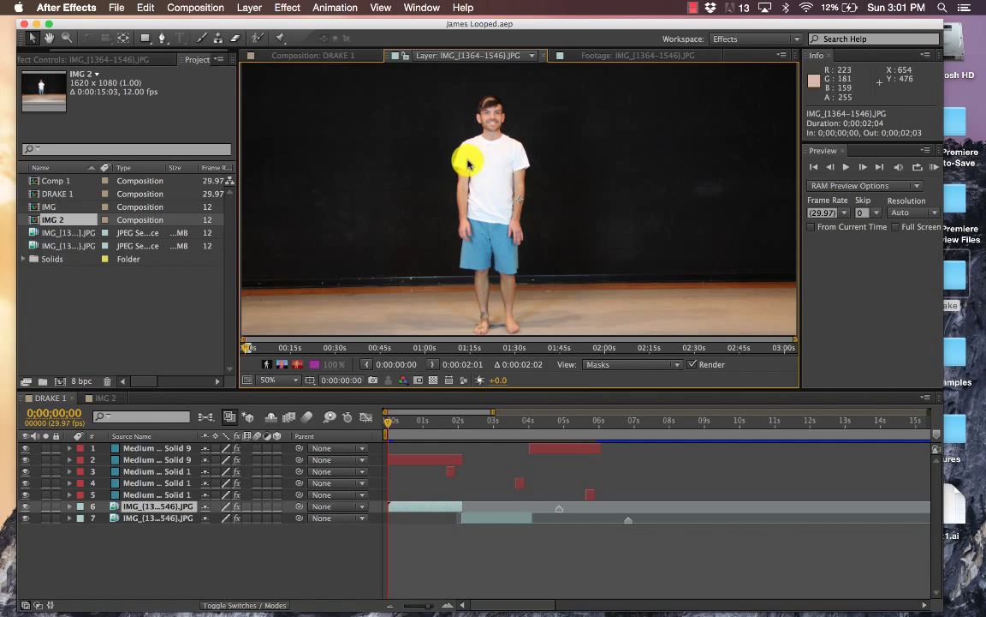
click(324, 56)
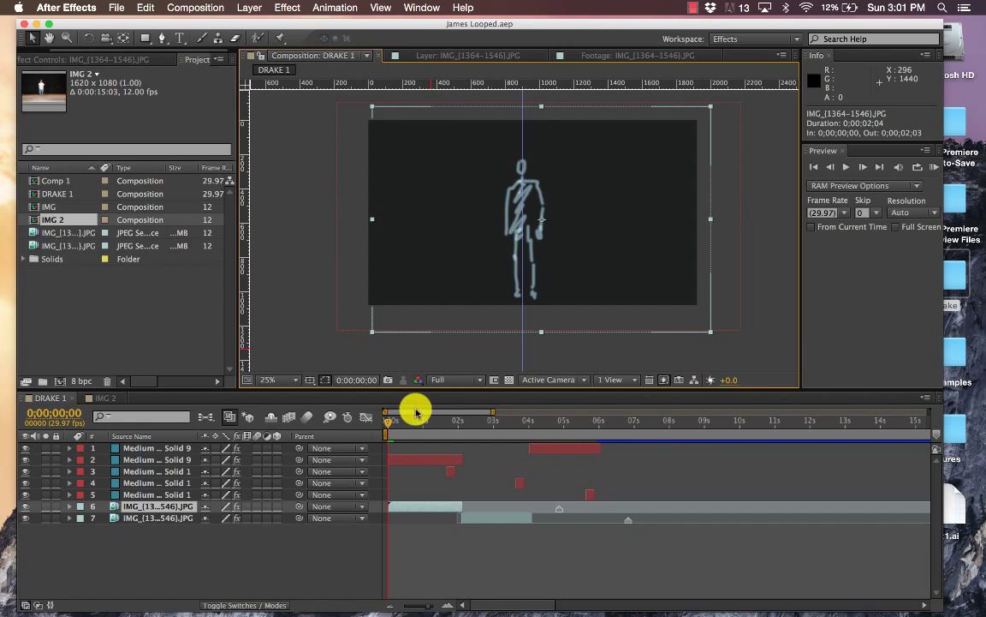
Go to 0;00;01;01, inspect the second layer's Medium Gray-Cyan Solid 9 in layer view, and return to the DRAKE 1 composition.
mouse_move(388, 426)
mouse_down()
mouse_move(462, 440)
mouse_move(443, 443)
mouse_move(477, 456)
mouse_move(423, 429)
mouse_up()
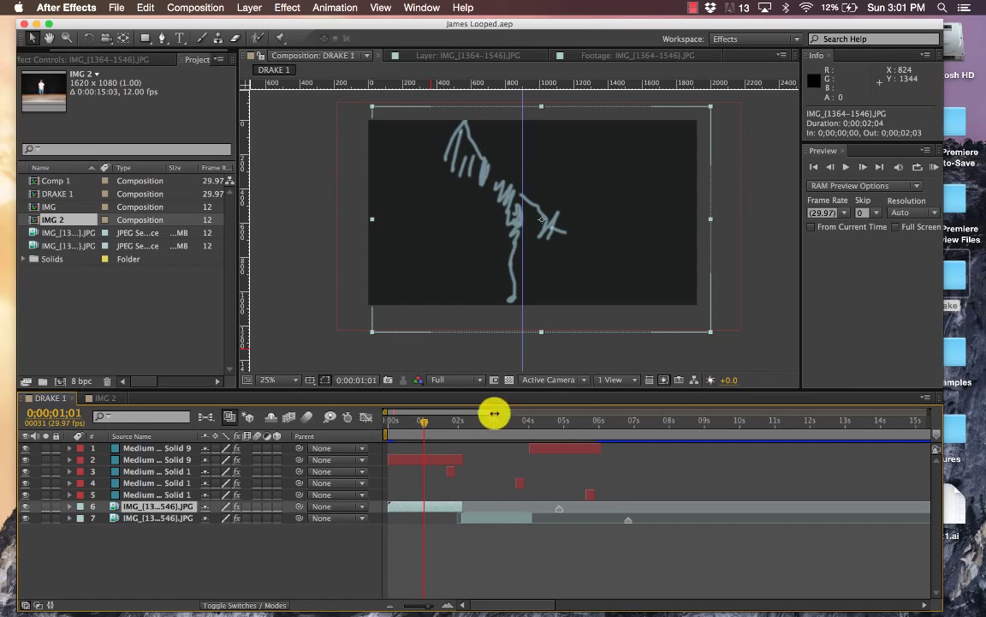
double_click(444, 458)
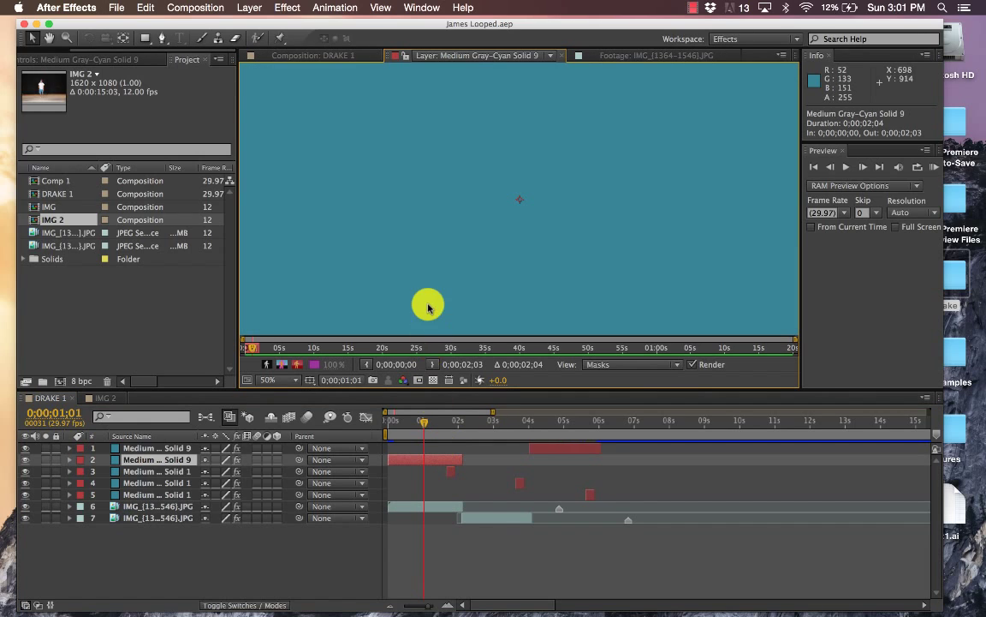
key(comma)
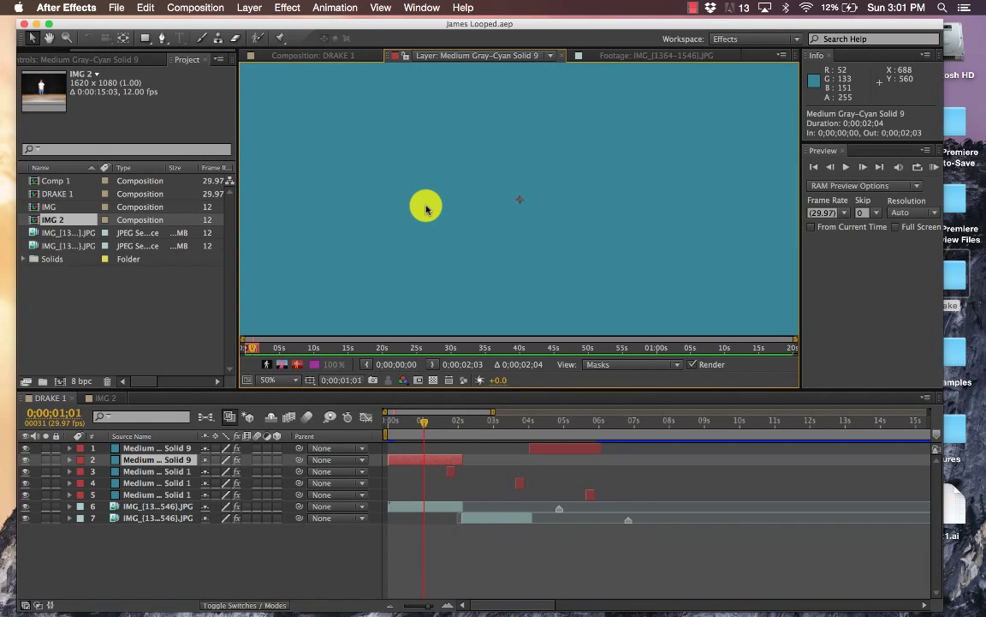
click(335, 59)
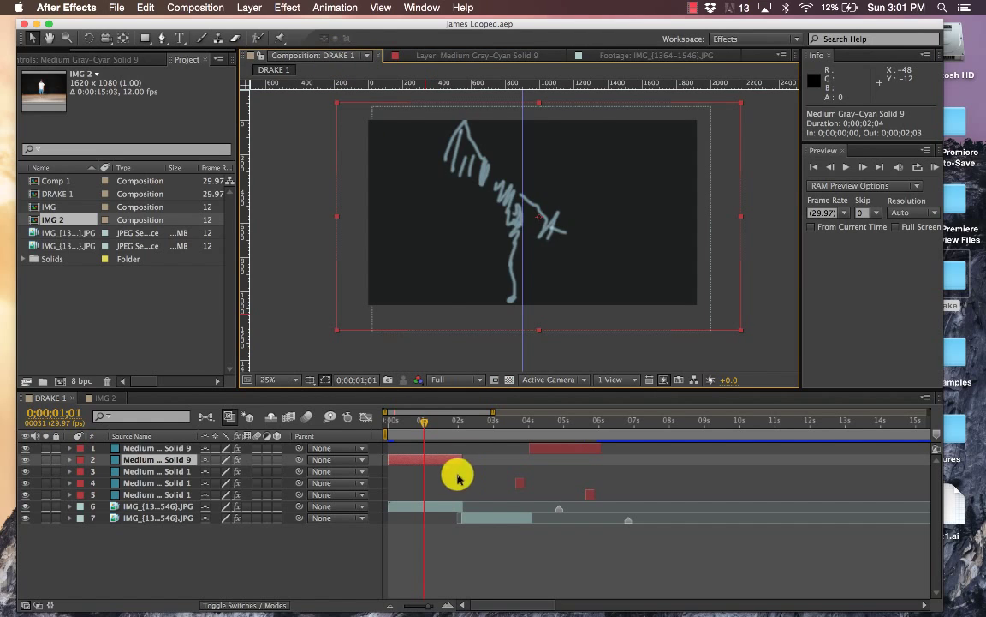
Open layer 6 in its layer view and erase a zigzag stroke across the figure's torso at 0;00;01;01.
double_click(447, 507)
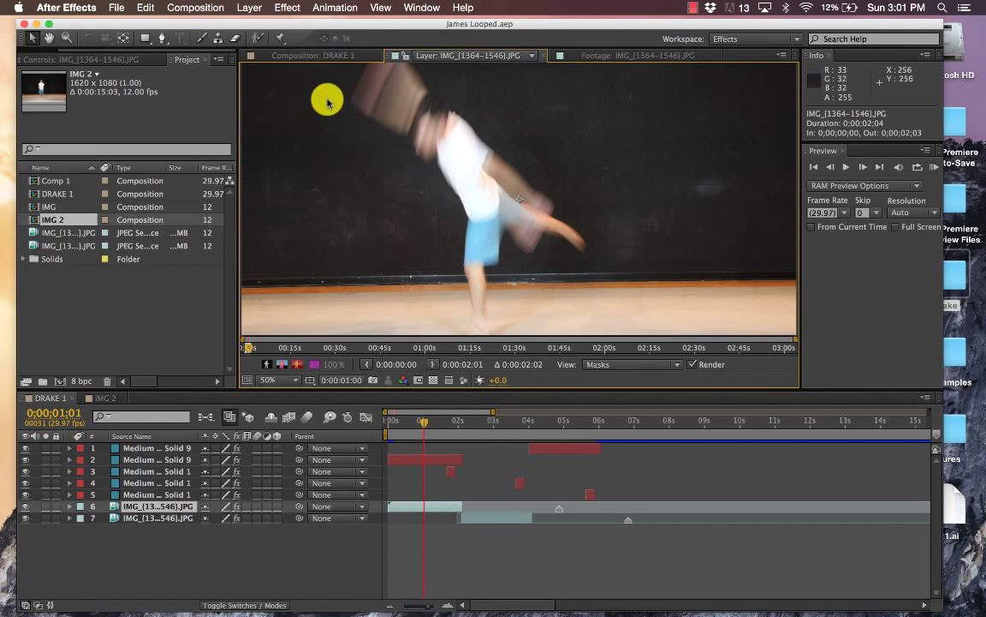
click(234, 39)
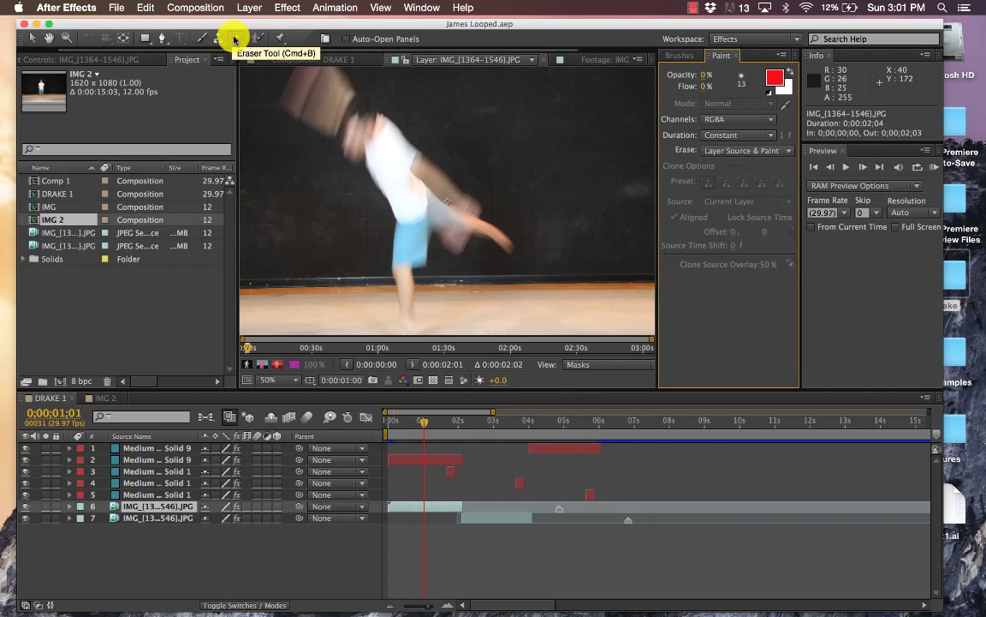
mouse_move(407, 170)
mouse_down()
mouse_move(433, 218)
mouse_move(432, 203)
mouse_move(425, 219)
mouse_up()
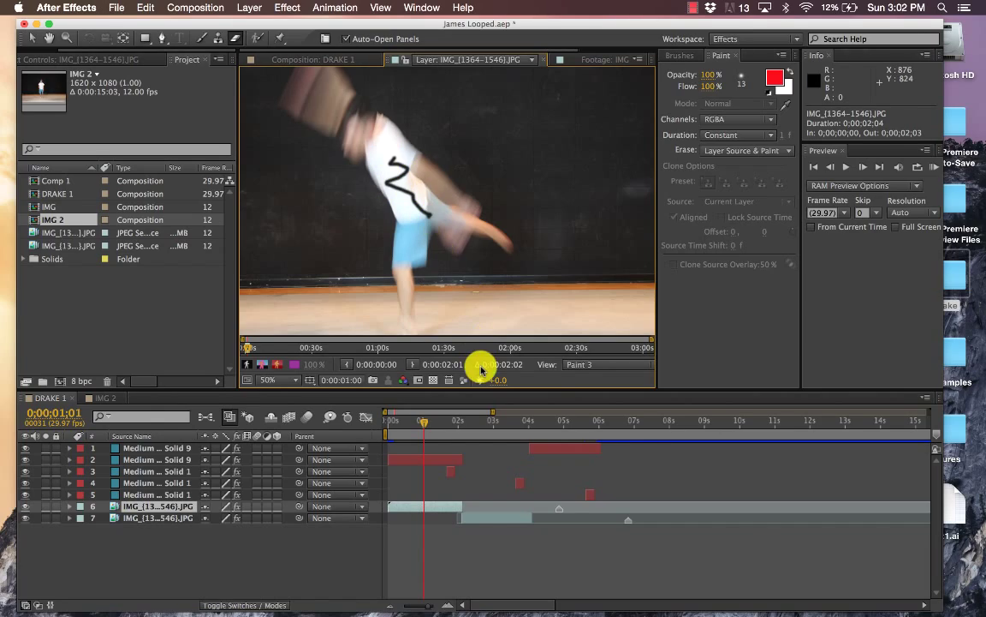
Go to an earlier frame and expand layer 6's effects down to the contents of Paint 3.
click(415, 430)
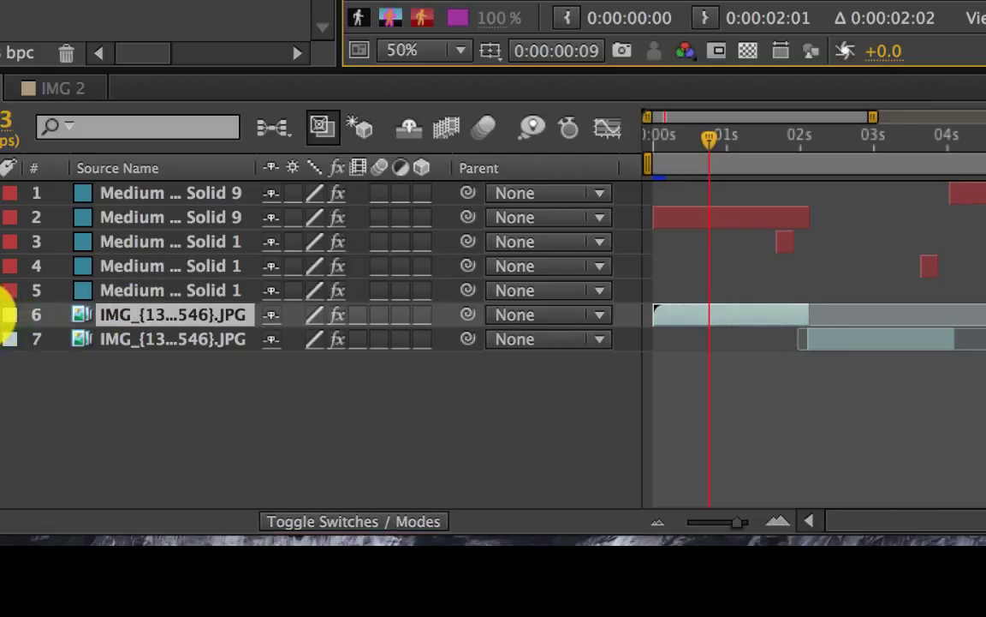
click(6, 314)
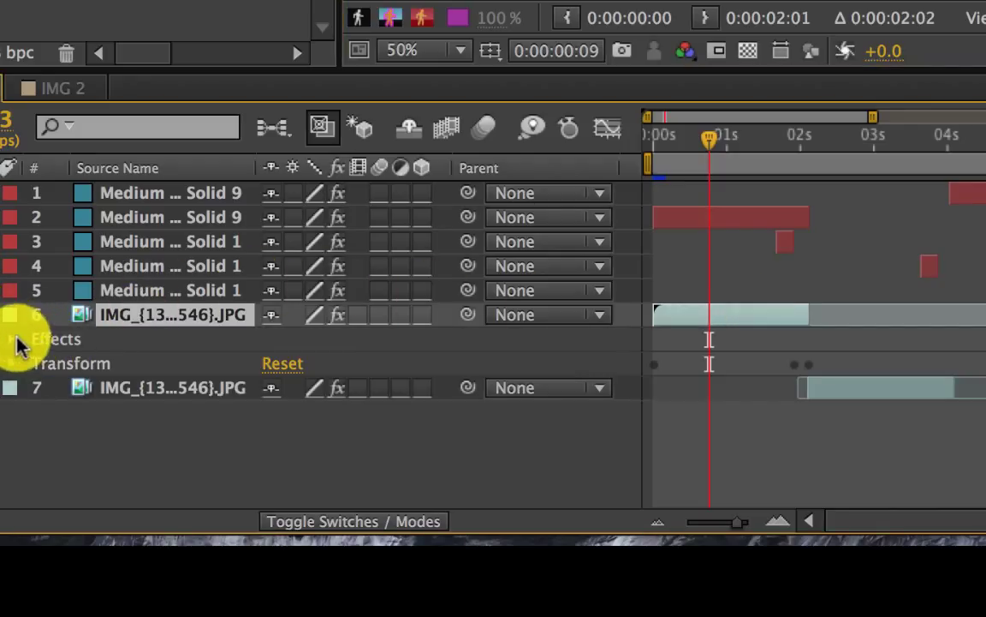
click(14, 343)
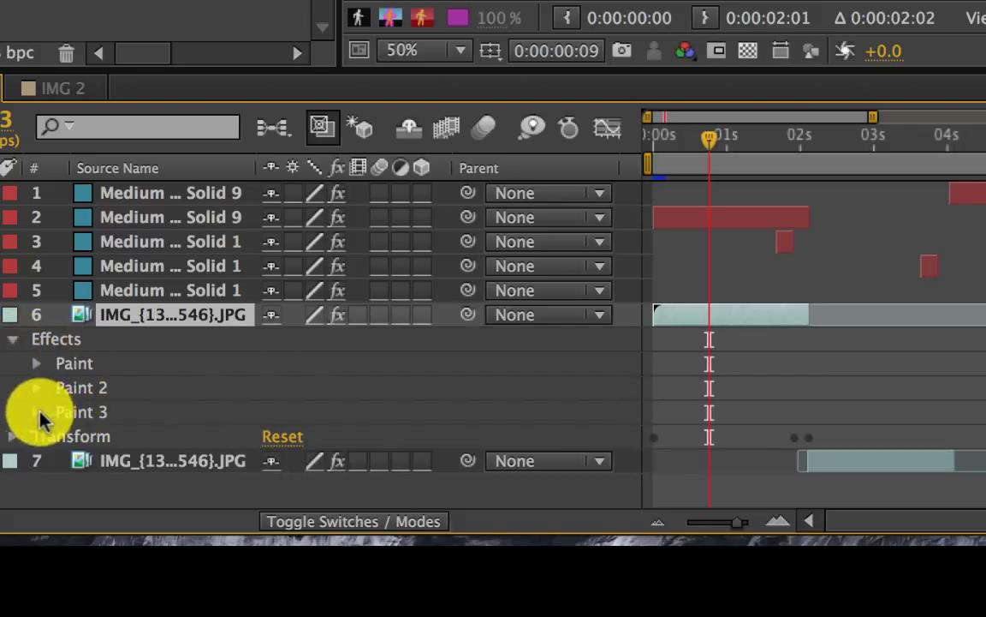
click(36, 412)
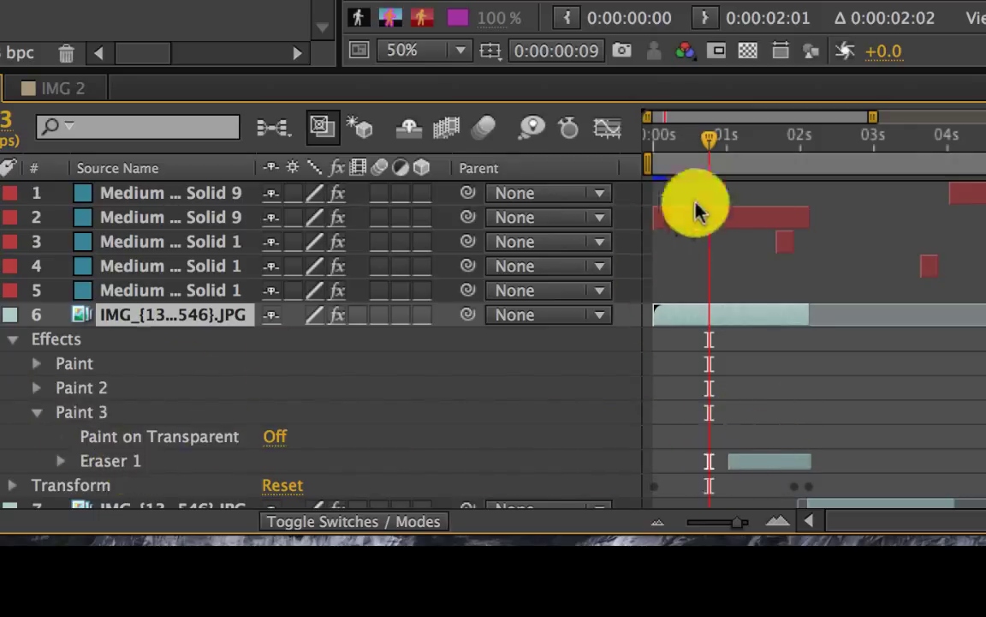
Adjust the start of the Eraser 1 stroke's duration in the timeline and check its effect at 0;00;01;02.
click(727, 462)
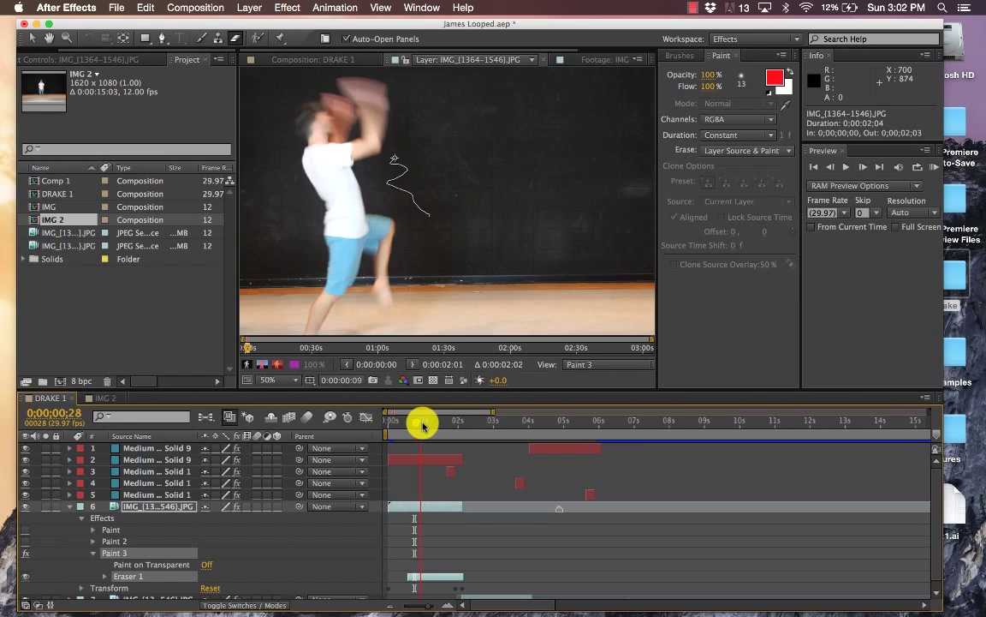
click(426, 424)
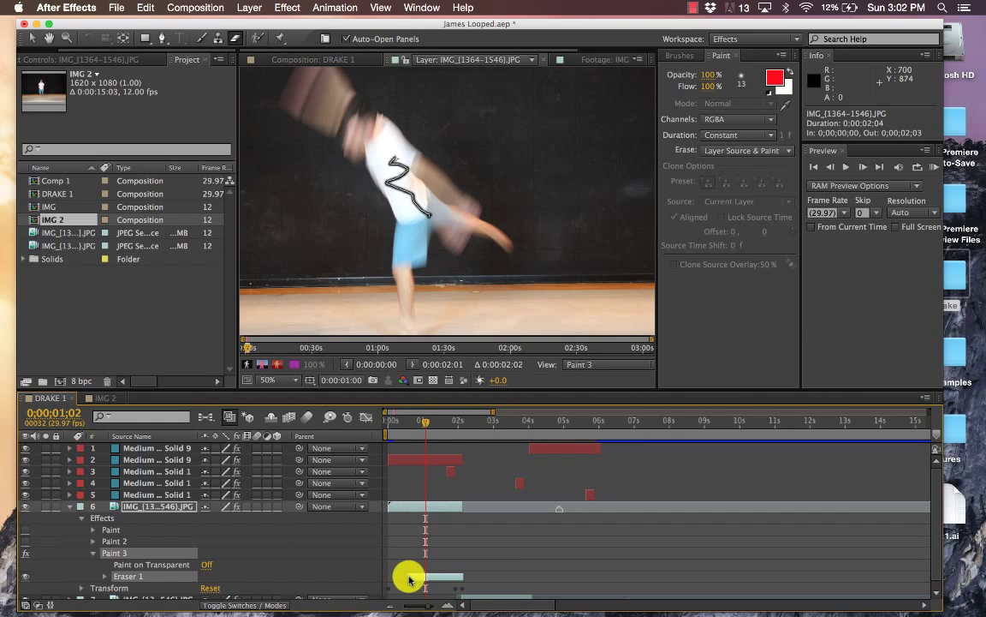
drag(418, 581, 435, 585)
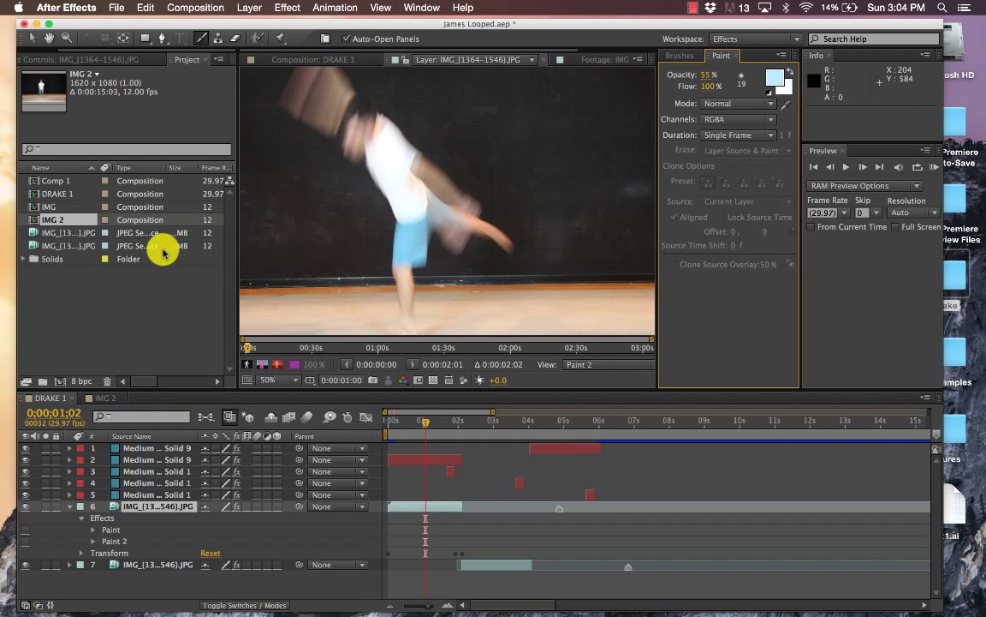
Switch to Finder and append "Drake" to the name of the image folder inside AE option.
drag(174, 20, 206, 81)
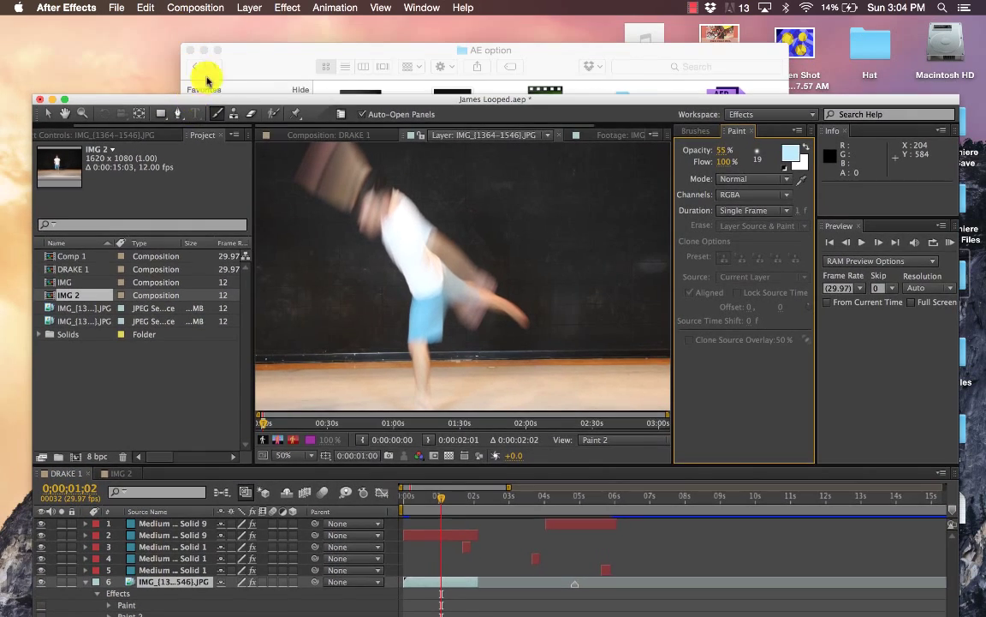
click(247, 58)
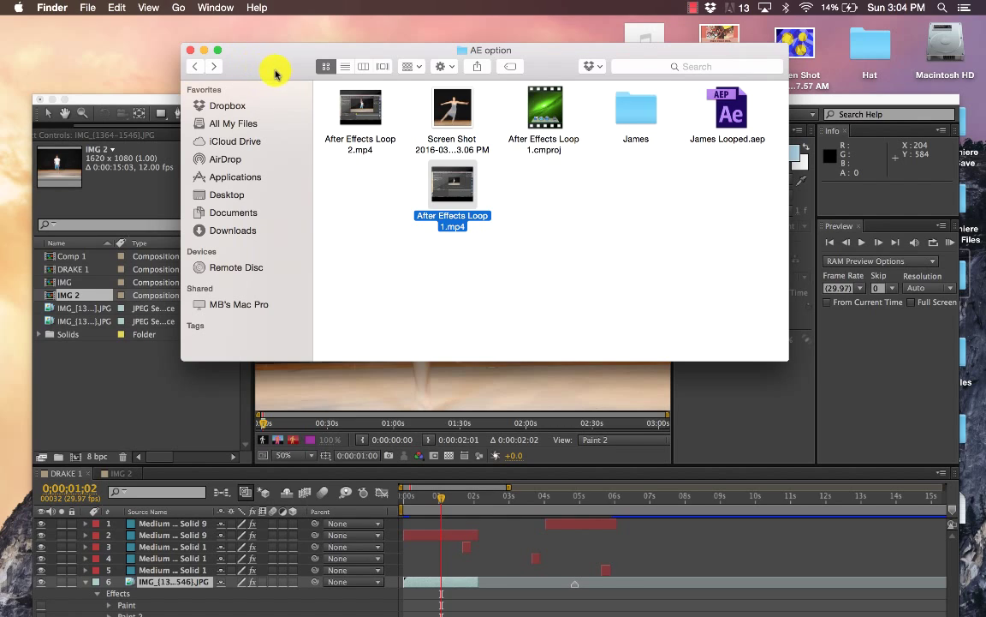
click(637, 140)
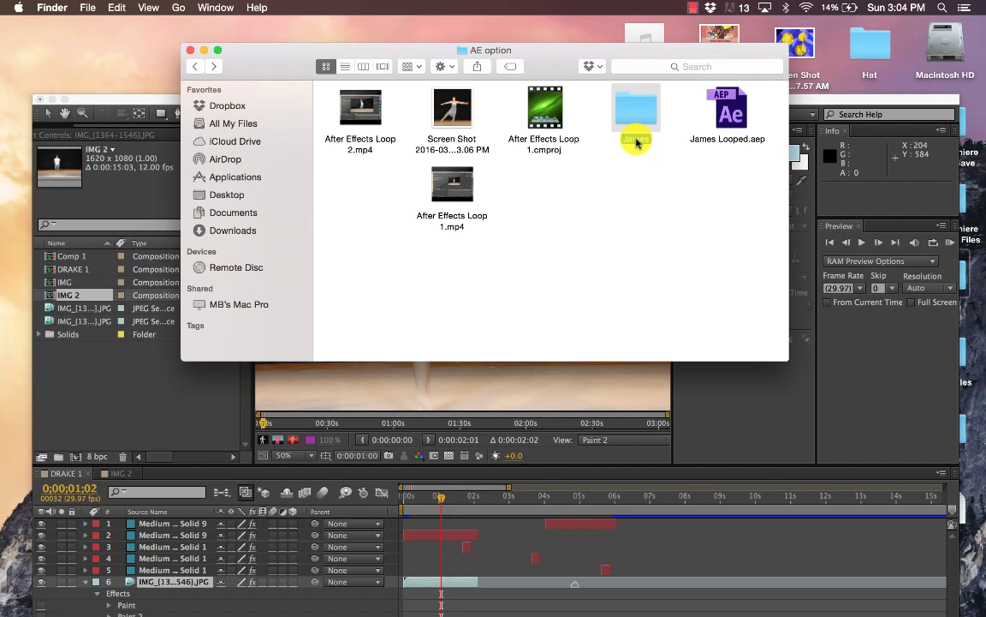
key(Return)
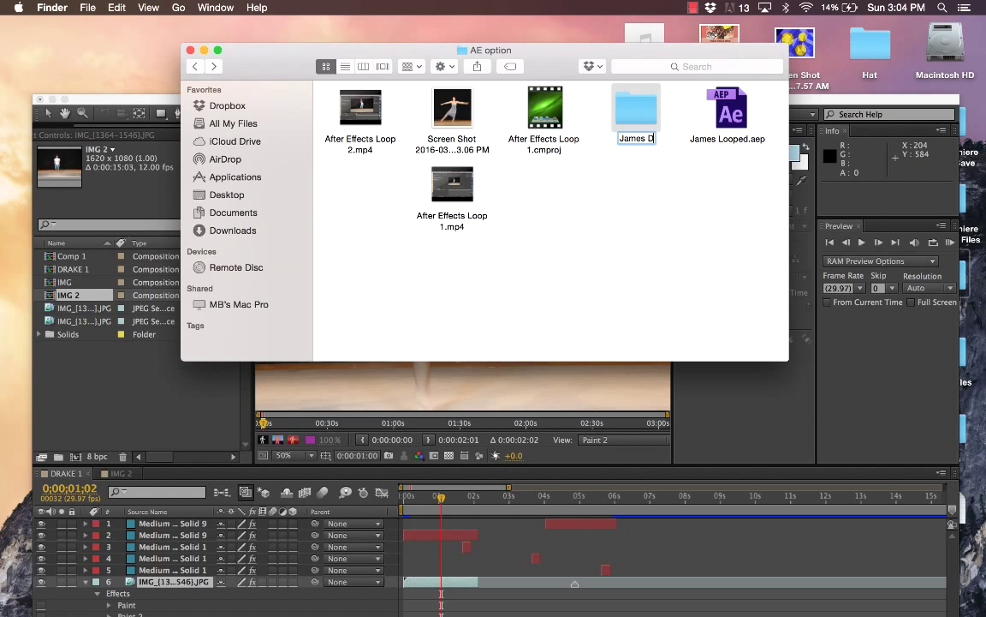
key(Return)
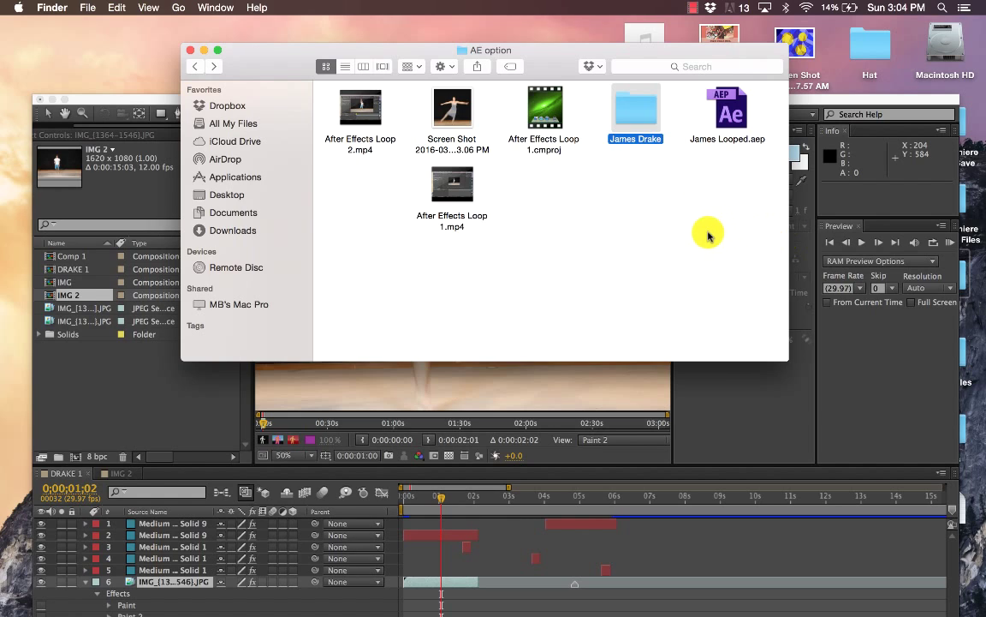
Switch back to After Effects, move its window back up, and collapse layer 6's properties.
click(162, 101)
drag(162, 101, 159, 32)
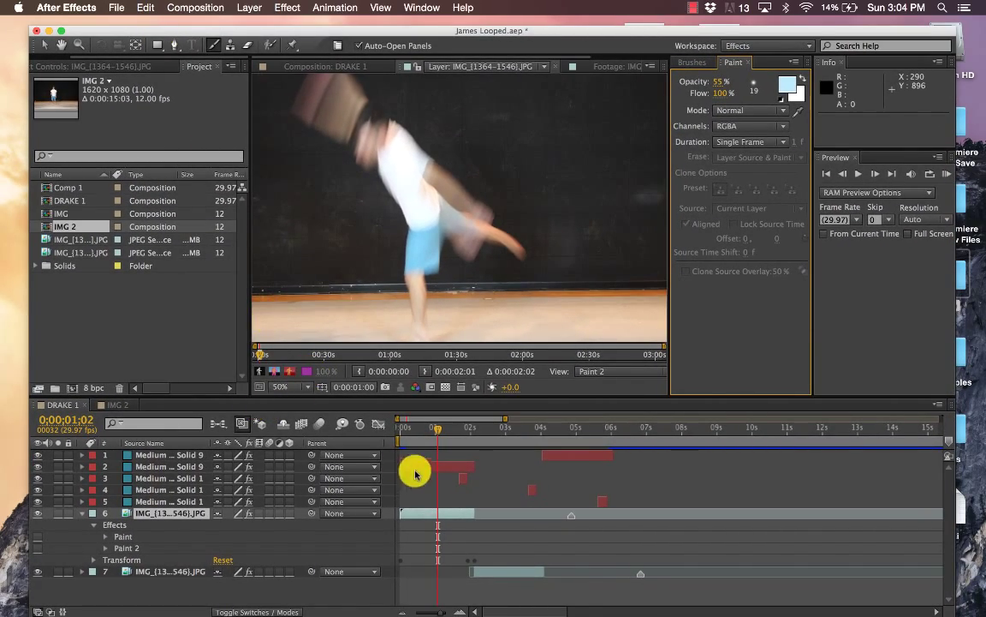
click(81, 513)
click(100, 330)
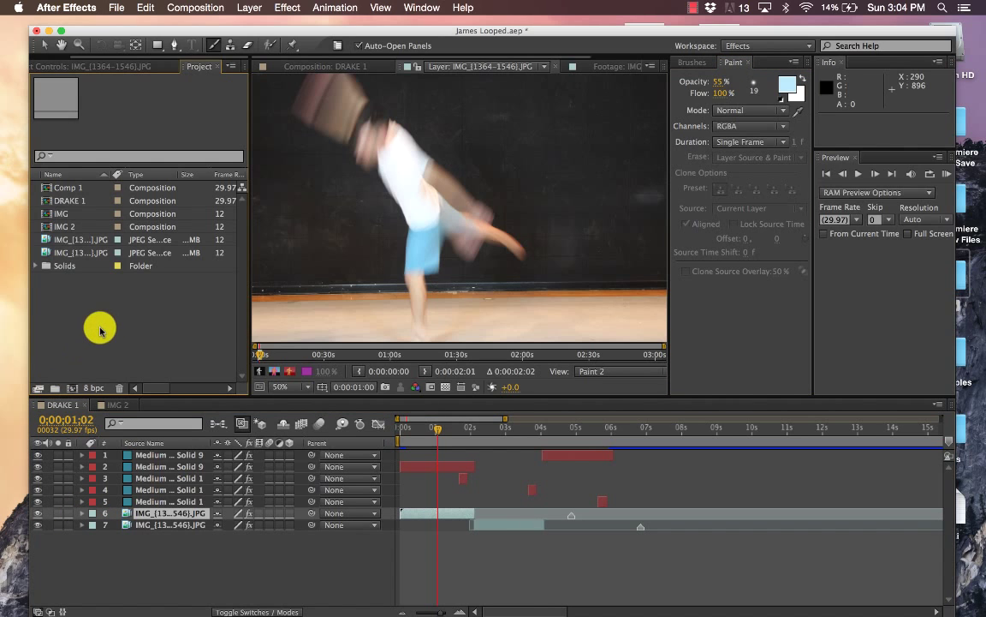
Open the first IMG_{1364-1546}.JPG footage item in the project and check the layer's image at 0;00;00;19.
double_click(65, 242)
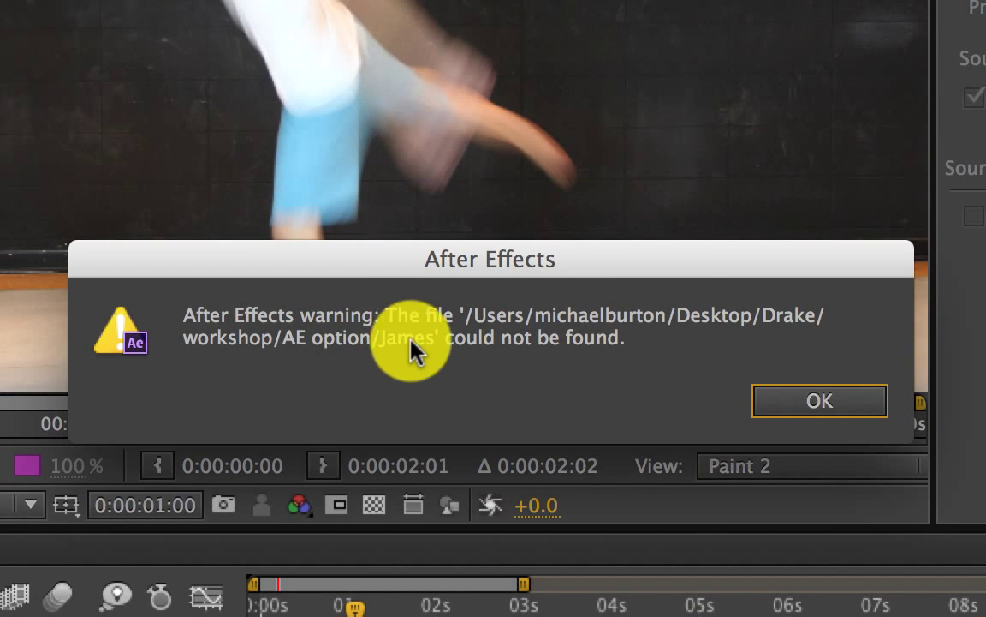
click(786, 411)
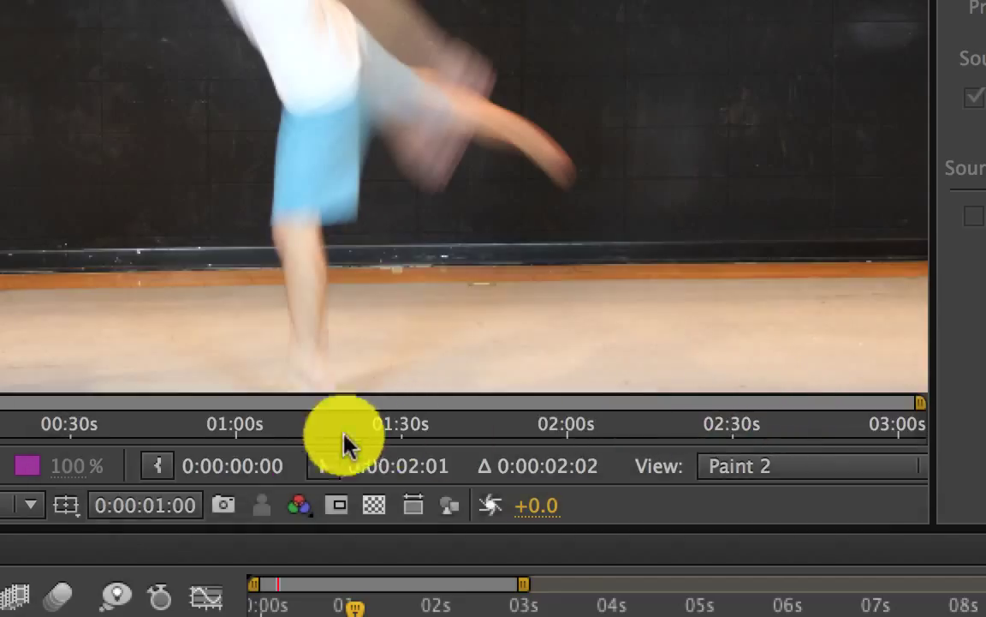
drag(355, 600, 317, 604)
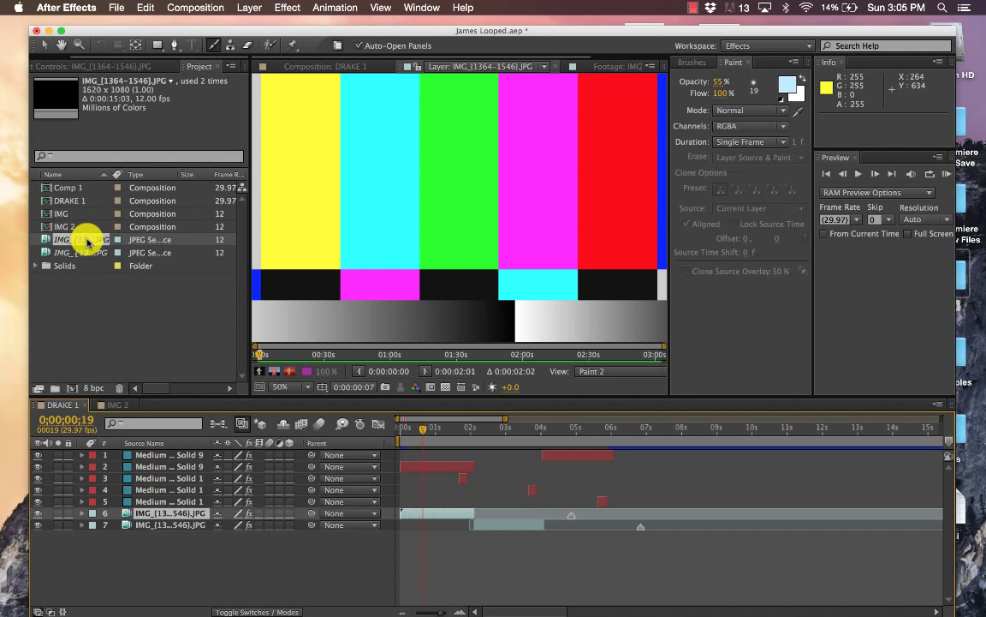
Replace the first missing IMG_{1364-1546}.JPG footage item with the JPEG sequence starting at IMG_1364.JPG, from the renamed image folder inside AE option.
right_click(88, 243)
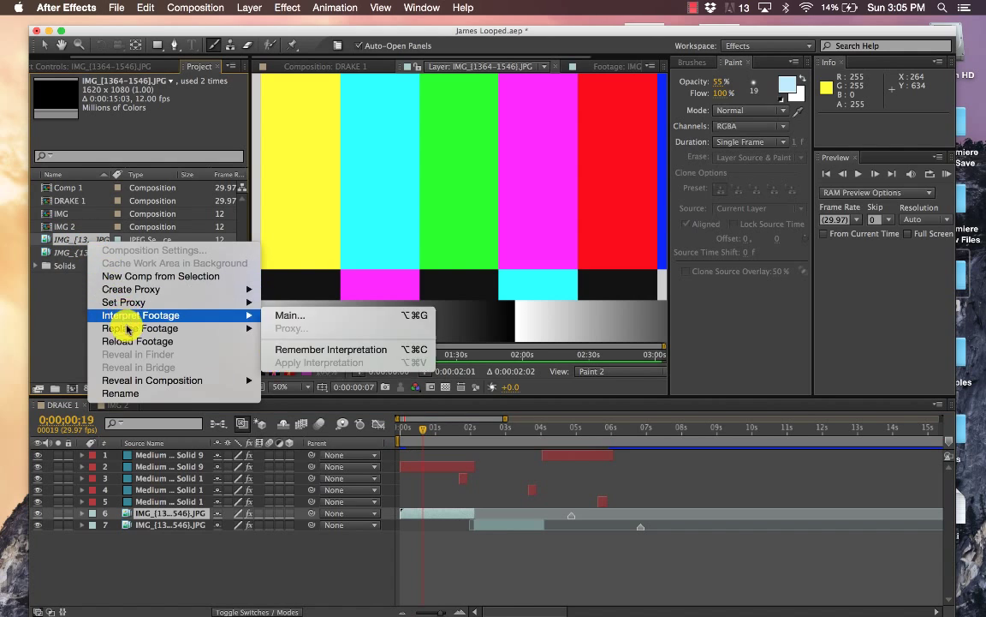
mouse_move(128, 329)
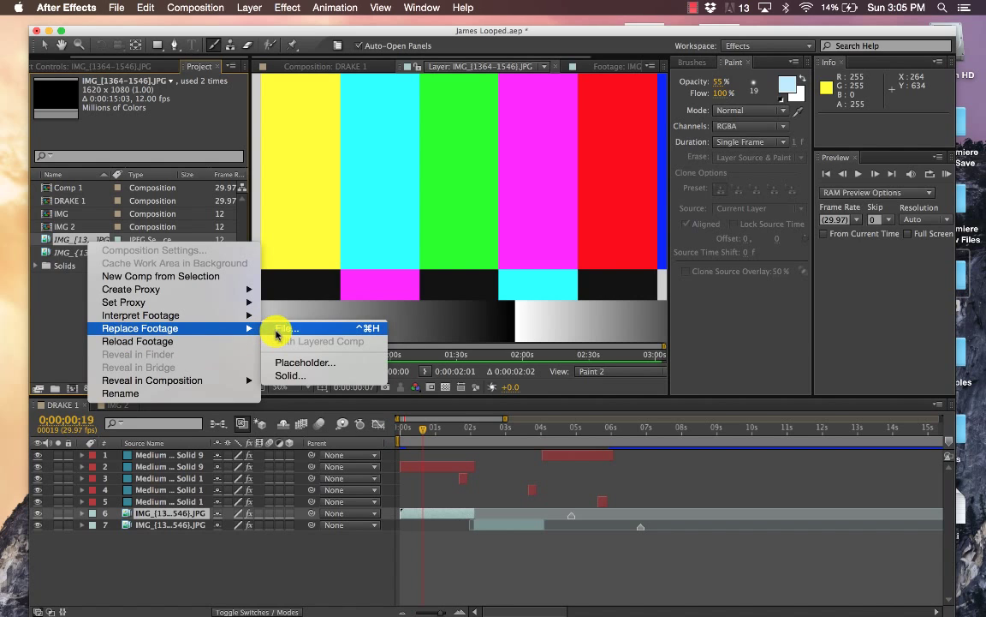
click(280, 332)
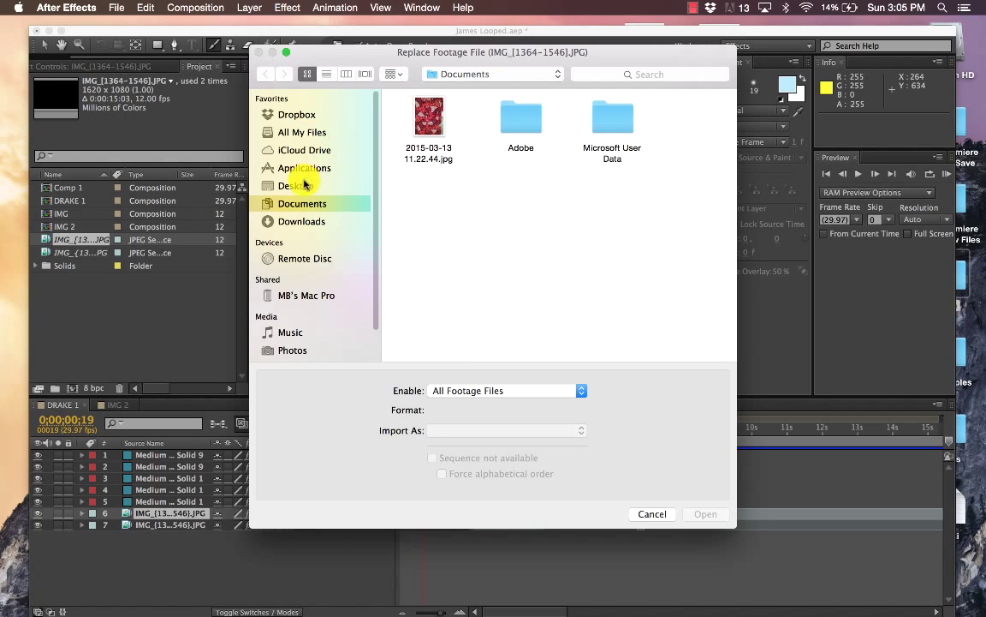
click(319, 185)
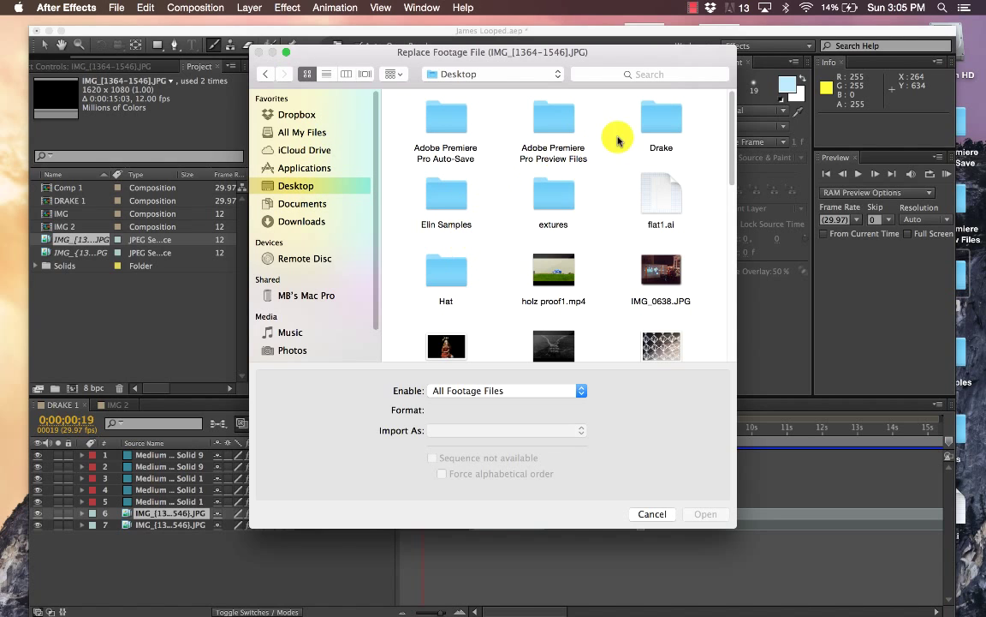
click(645, 123)
double_click(645, 123)
scroll(522, 215, down, 5)
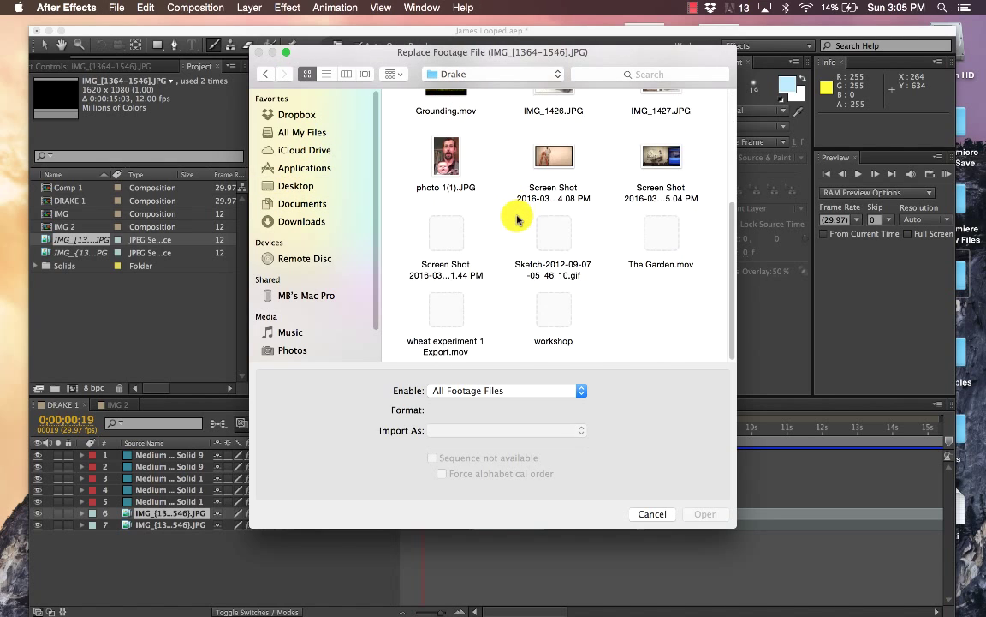
double_click(564, 319)
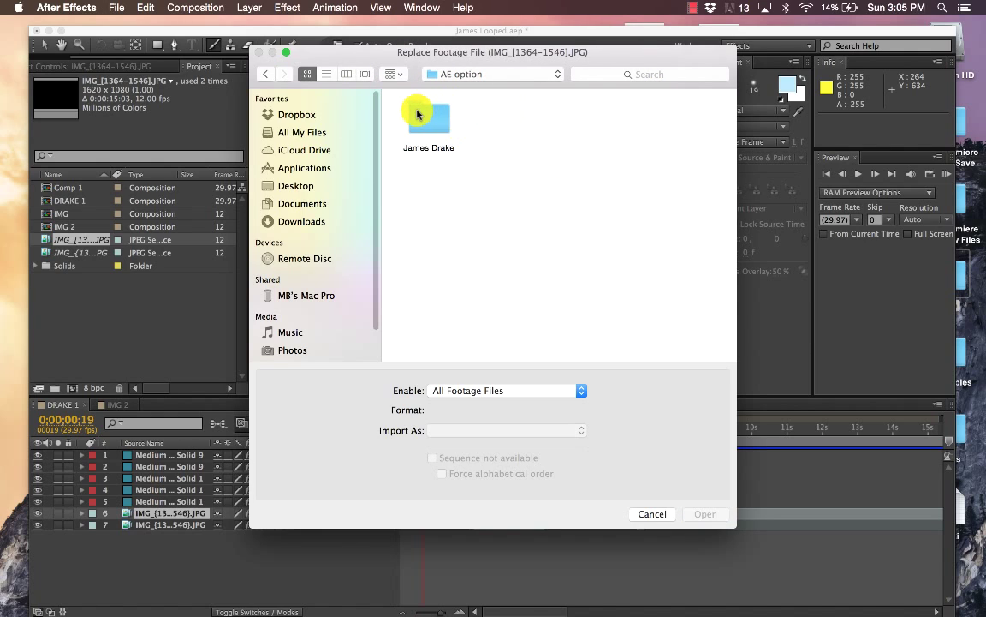
double_click(454, 205)
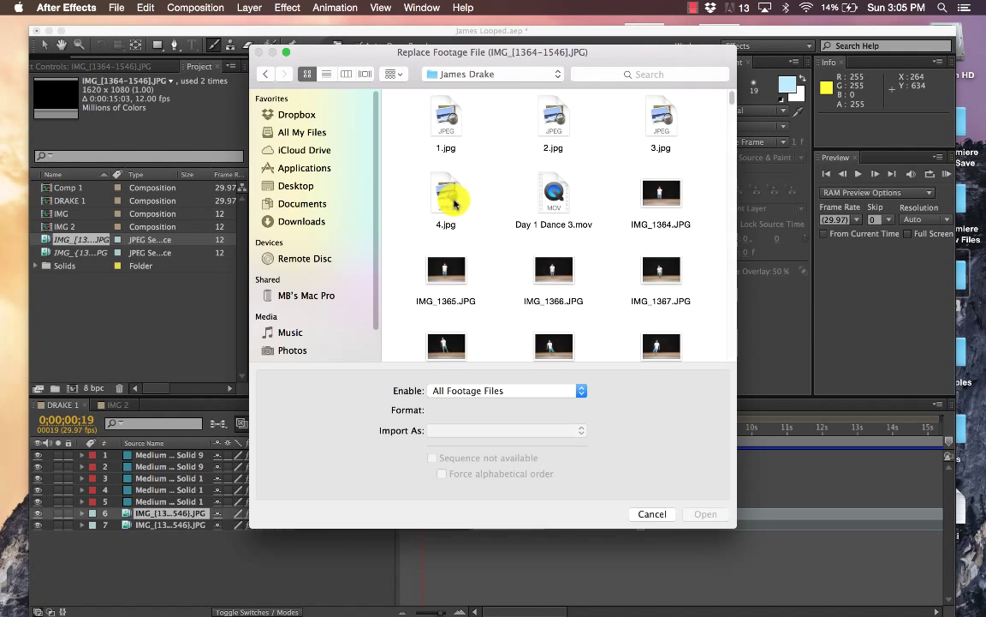
click(442, 113)
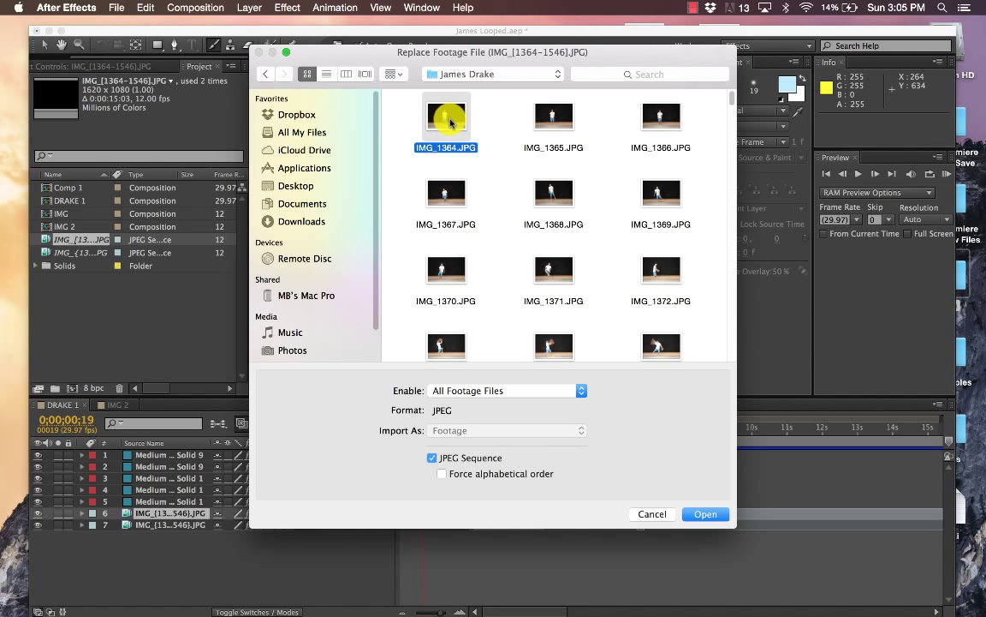
click(707, 514)
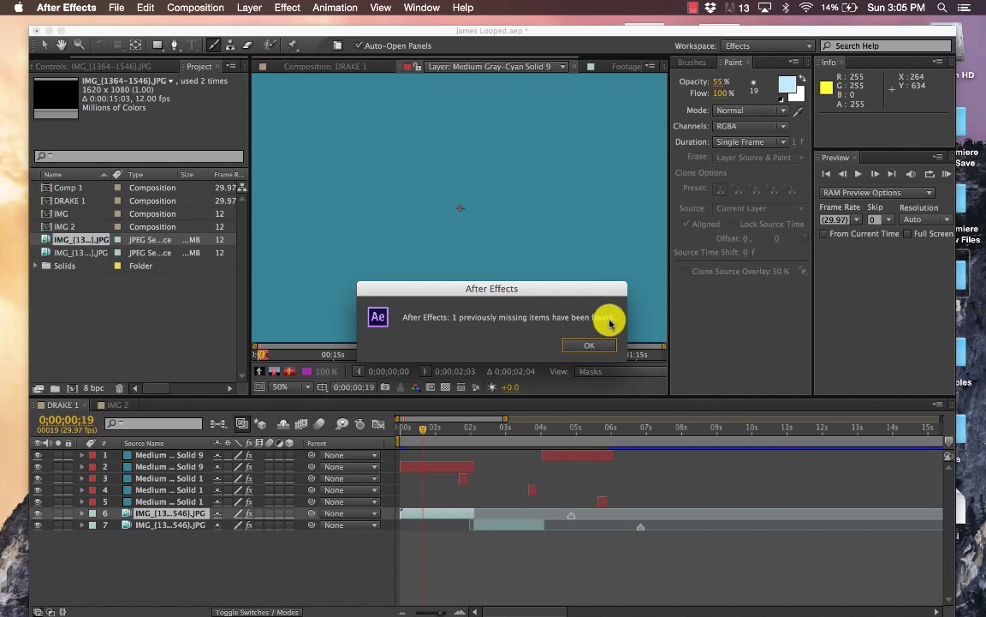
click(587, 350)
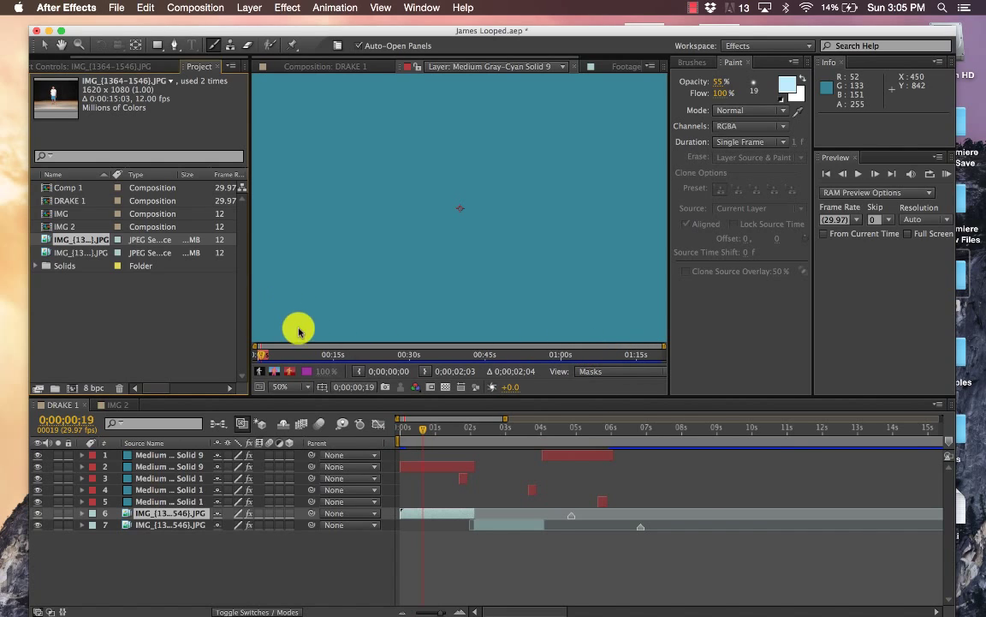
Show the DRAKE 1 composition and scrub from 0;00;00;18 to about 0;00;02;22 to check the relinked footage.
click(421, 433)
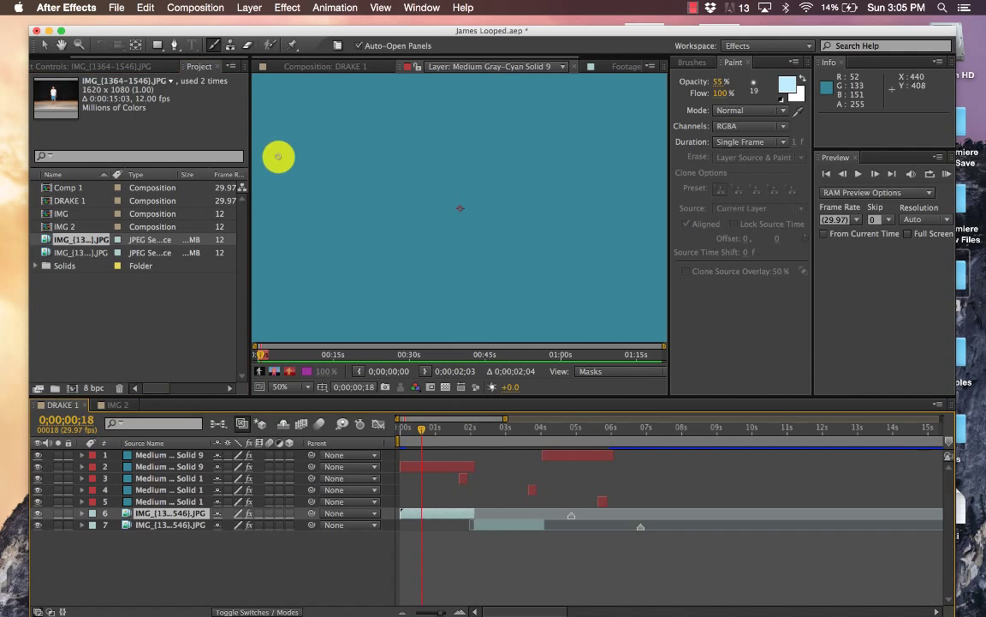
click(335, 69)
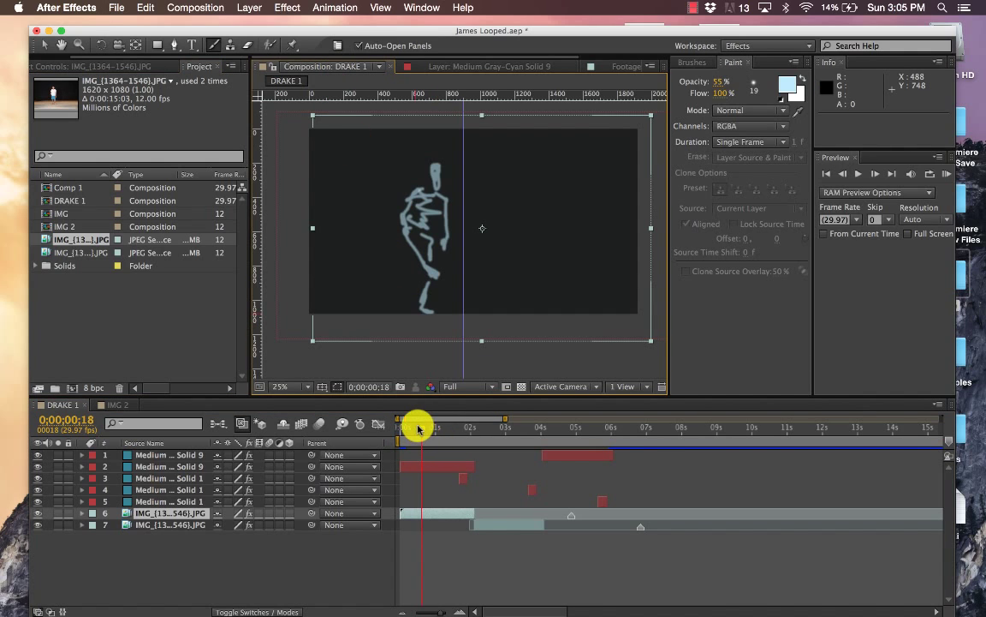
drag(419, 430, 492, 447)
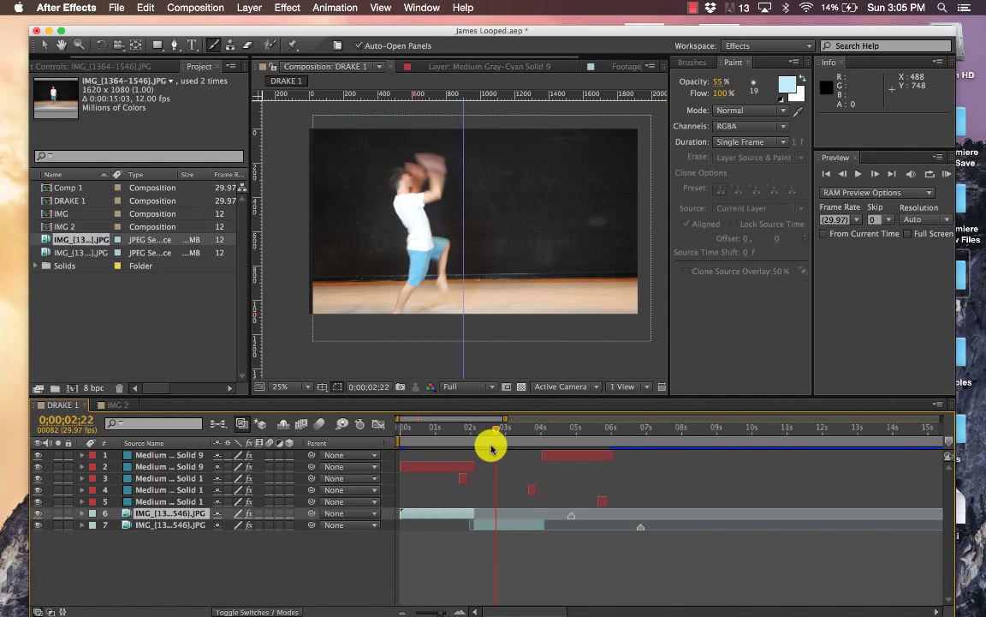